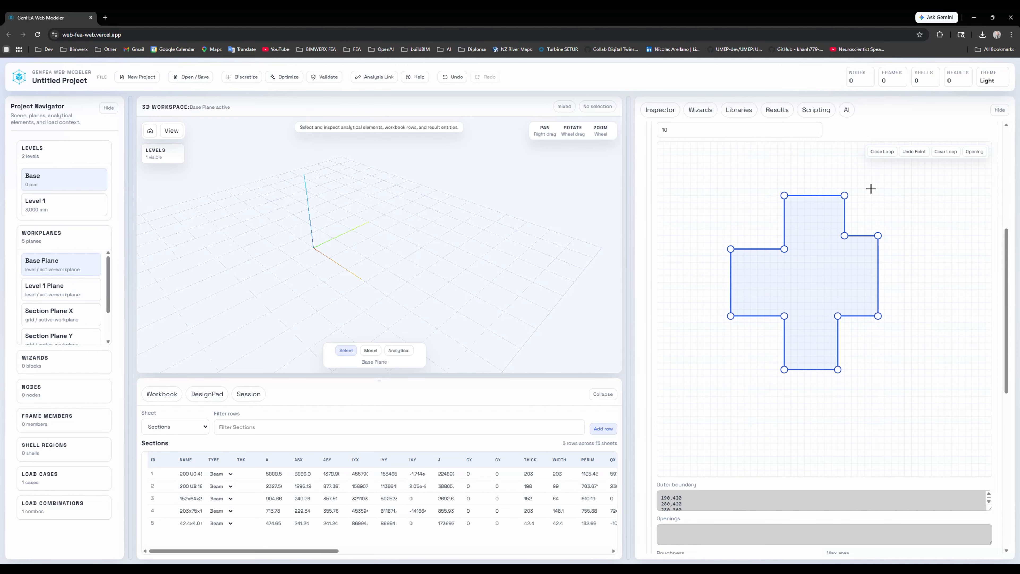
- Draw a rectangular opening about 30 by 40 units inside the cross-shaped outer boundary of the custom section
{"action": "left_click", "coordinate": [974, 151]}
{"action": "left_click", "coordinate": [804, 263]}
{"action": "left_click", "coordinate": [824, 263]}
{"action": "left_click", "coordinate": [824, 288]}
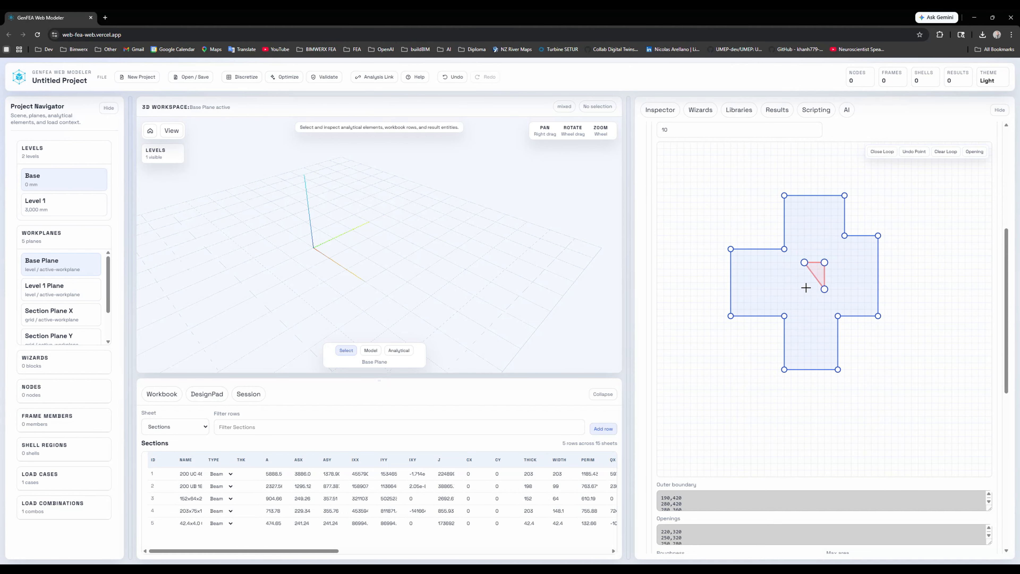
{"action": "left_click", "coordinate": [804, 289]}
{"action": "scroll", "coordinate": [697, 262], "scroll_direction": "up", "scroll_amount": 5}
{"action": "left_click", "coordinate": [671, 213]}
{"action": "scroll", "coordinate": [653, 366], "scroll_direction": "down", "scroll_amount": 10}
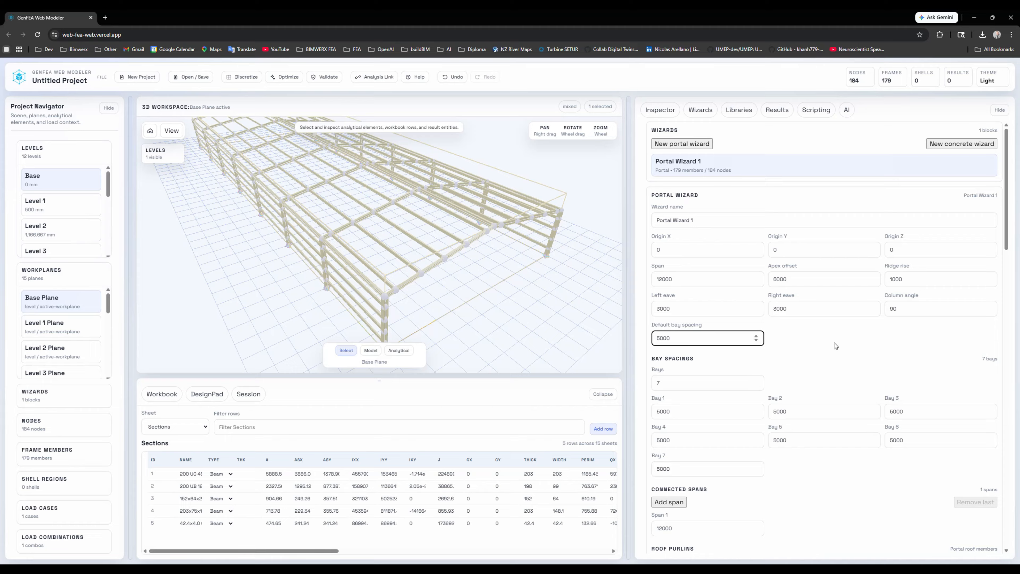
- Add a second connected span and bracing to the portal frame in the portal wizard
{"action": "scroll", "coordinate": [835, 346], "scroll_direction": "down", "scroll_amount": 4}
{"action": "left_click", "coordinate": [672, 343]}
{"action": "scroll", "coordinate": [671, 343], "scroll_direction": "down", "scroll_amount": 5}
{"action": "left_click", "coordinate": [686, 374]}
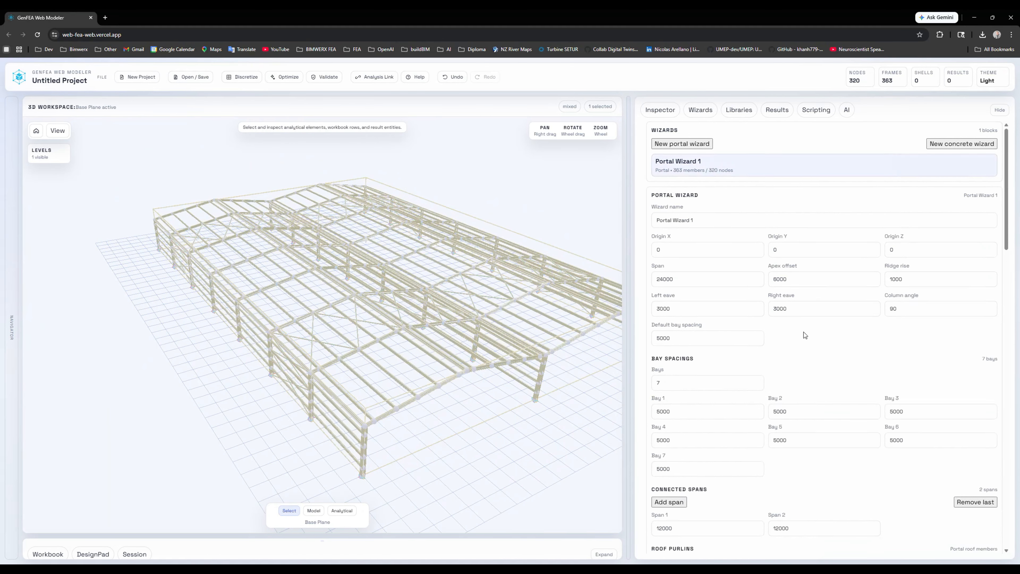
- Set the purlin section to 203x75x18x1.9 in the portal wizard and explode the wizard block into entities
{"action": "scroll", "coordinate": [791, 341], "scroll_direction": "down", "scroll_amount": 10}
{"action": "left_click", "coordinate": [724, 295]}
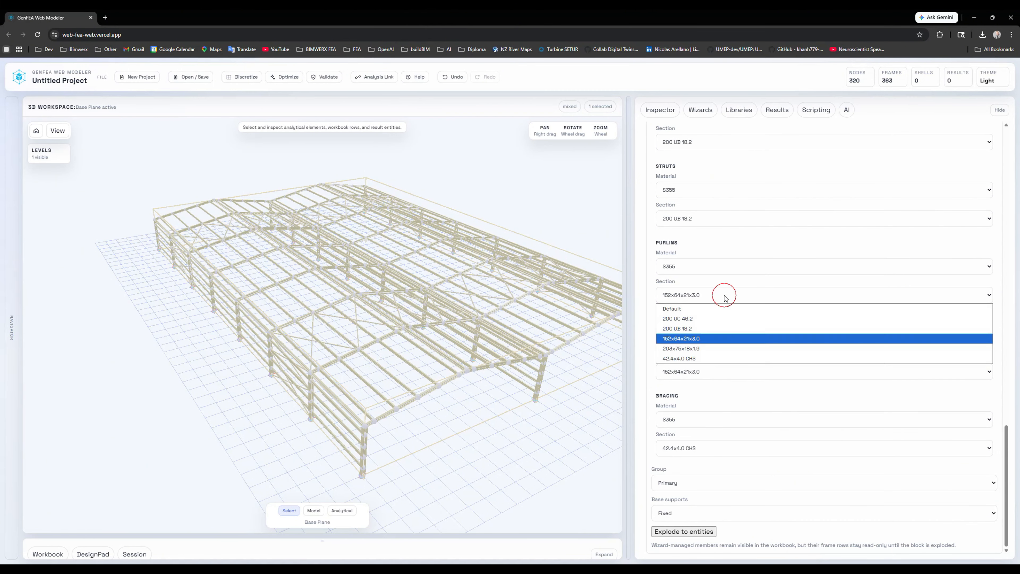
{"action": "left_click", "coordinate": [682, 348]}
{"action": "left_click", "coordinate": [688, 532]}
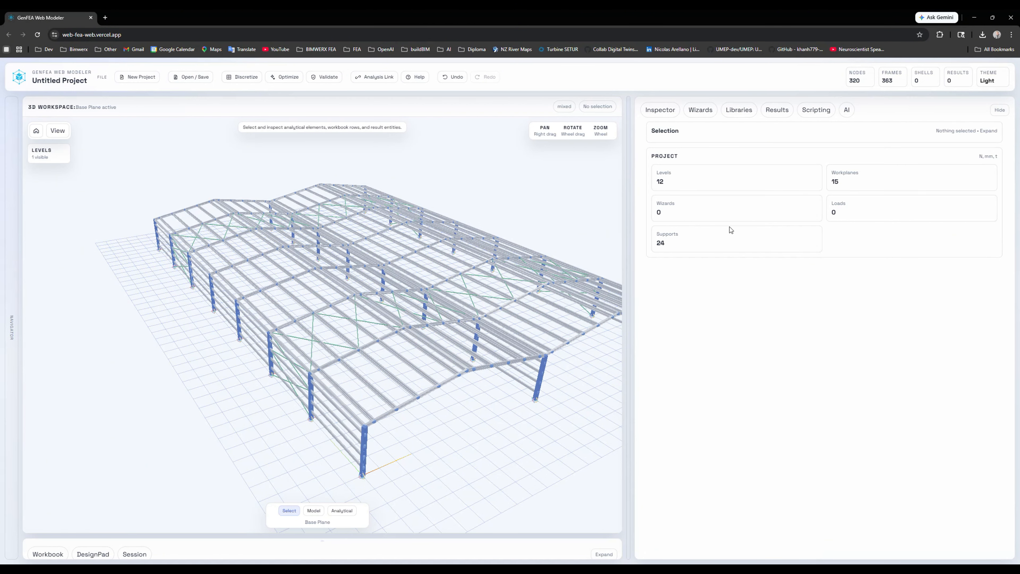
- Show the workbook's Nodes sheet, enlarge the table area, and review the node coordinates and fixities
{"action": "left_click", "coordinate": [757, 554]}
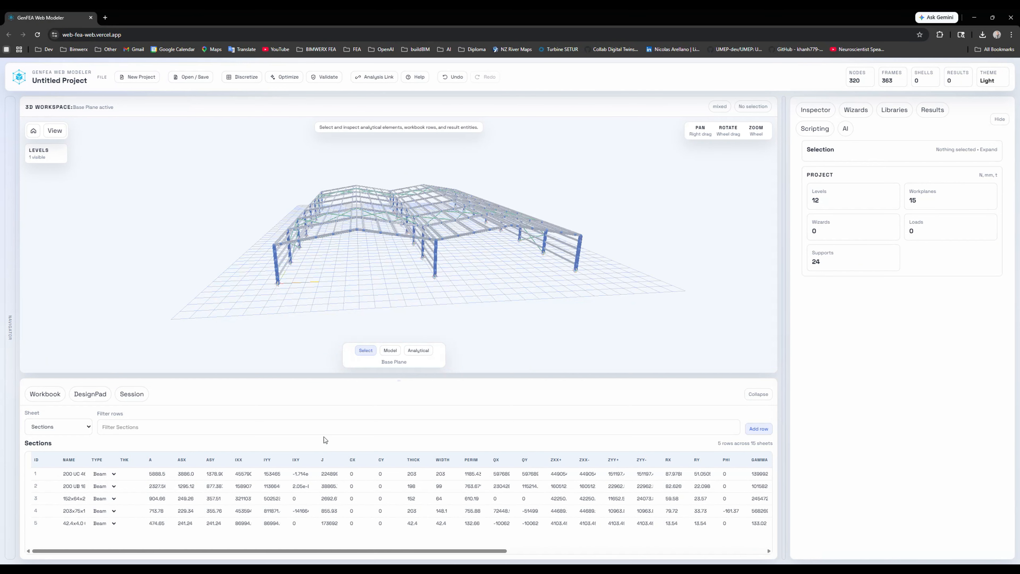
{"action": "left_click", "coordinate": [78, 426]}
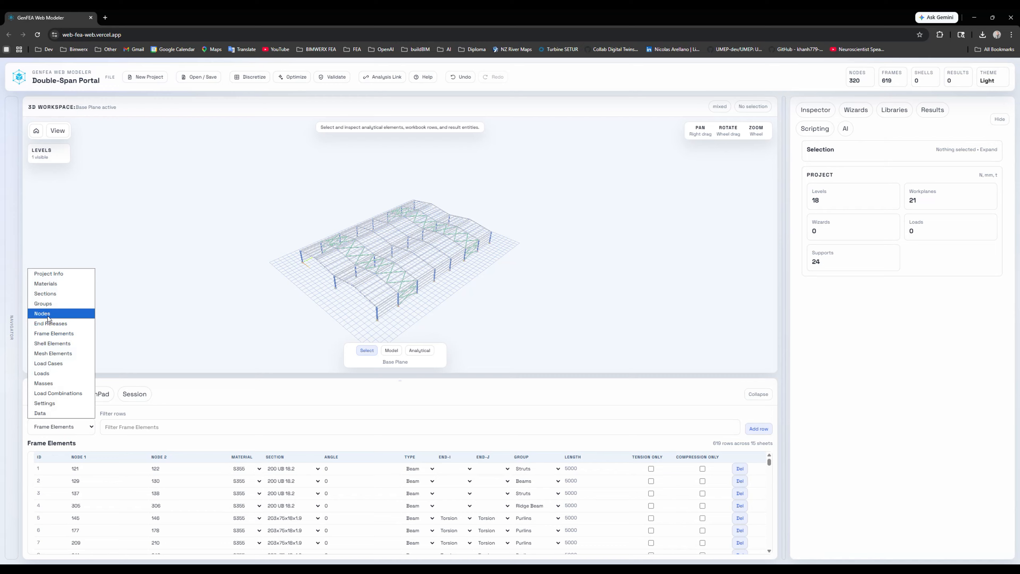
{"action": "left_click", "coordinate": [56, 315]}
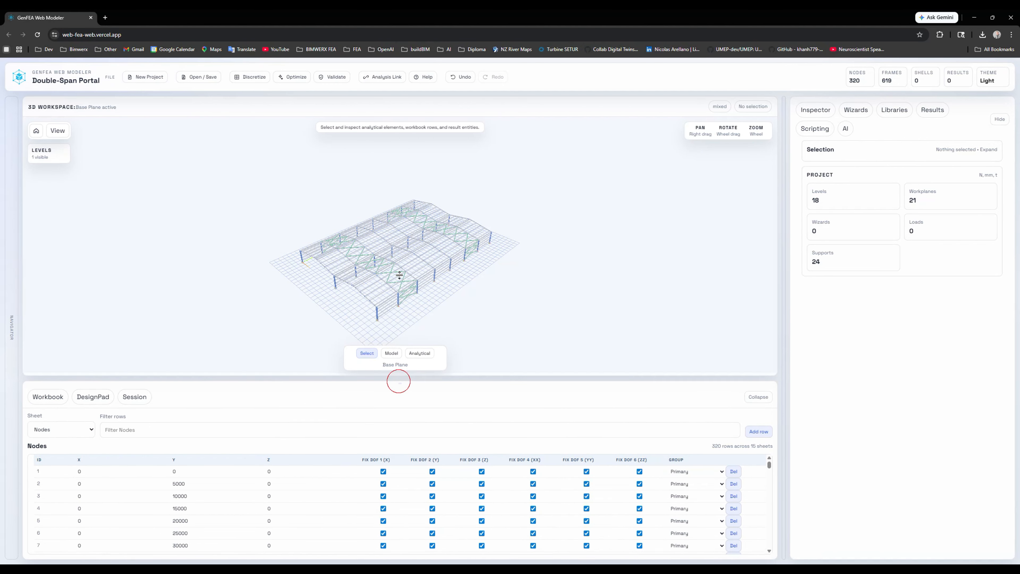
{"action": "left_click_drag", "start_coordinate": [399, 380], "coordinate": [399, 233]}
{"action": "scroll", "coordinate": [235, 390], "scroll_direction": "down", "scroll_amount": 3}
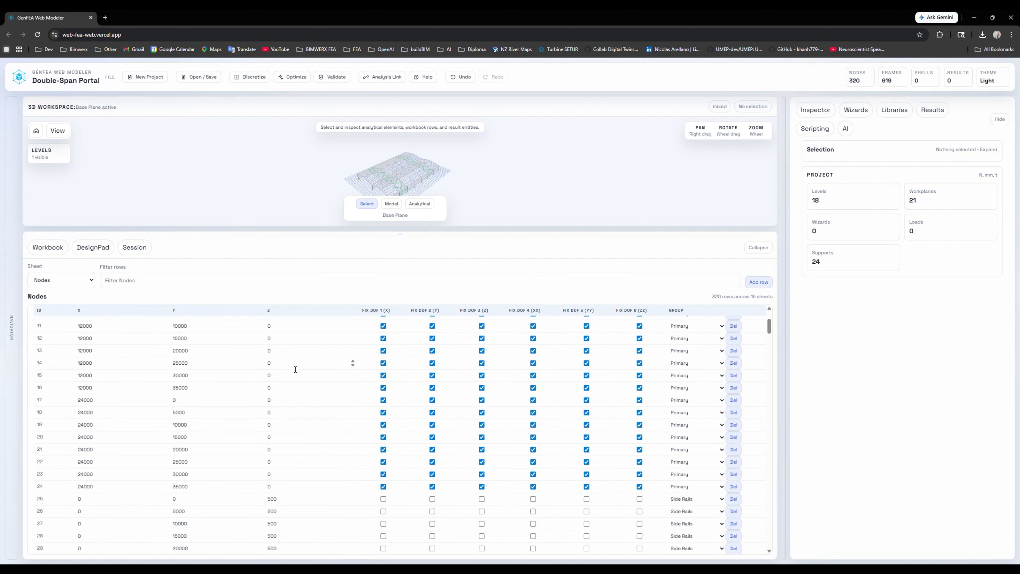
{"action": "scroll", "coordinate": [318, 445], "scroll_direction": "down", "scroll_amount": 9}
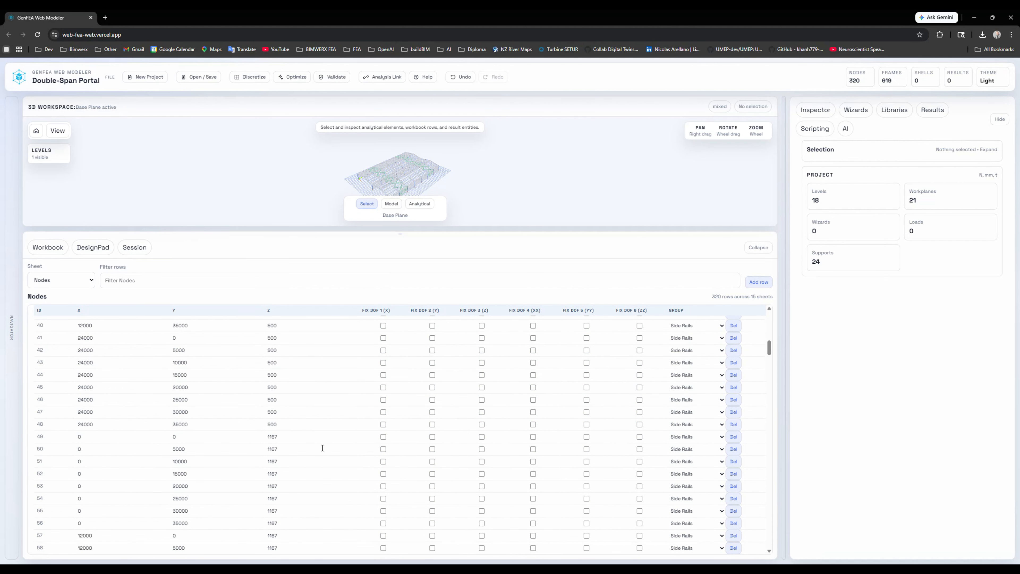
{"action": "scroll", "coordinate": [322, 448], "scroll_direction": "up", "scroll_amount": 7}
{"action": "scroll", "coordinate": [323, 446], "scroll_direction": "up", "scroll_amount": 5}
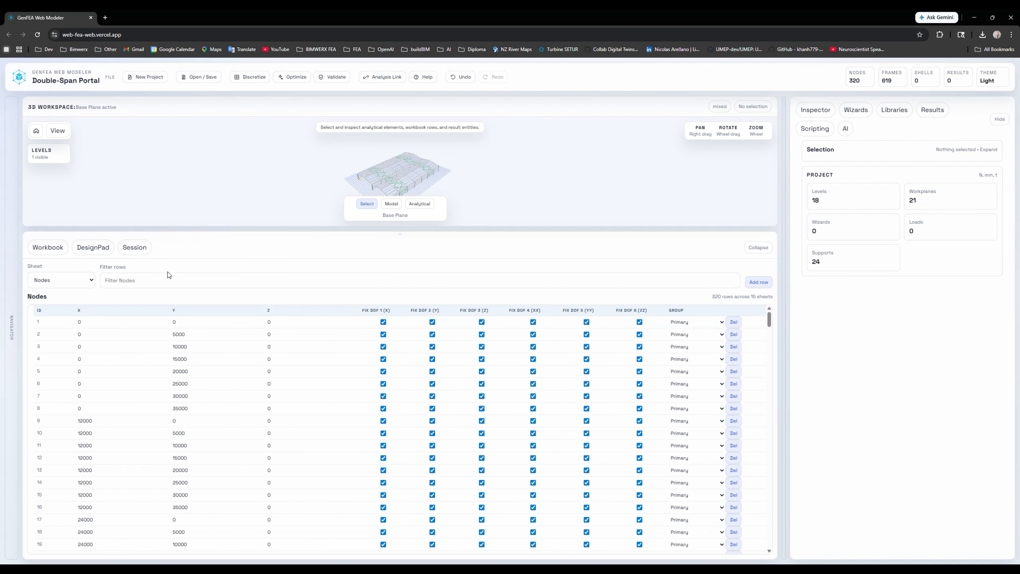
- Switch the workbook to Frame Elements and locate the purlin of row 6 in the 3D model
{"action": "left_click", "coordinate": [52, 280]}
{"action": "left_click", "coordinate": [52, 304]}
{"action": "scroll", "coordinate": [400, 172], "scroll_direction": "up", "scroll_amount": 8}
{"action": "middle_click_drag", "start_coordinate": [402, 181], "coordinate": [450, 161]}
{"action": "left_click", "coordinate": [93, 396]}
{"action": "left_click", "coordinate": [93, 385]}
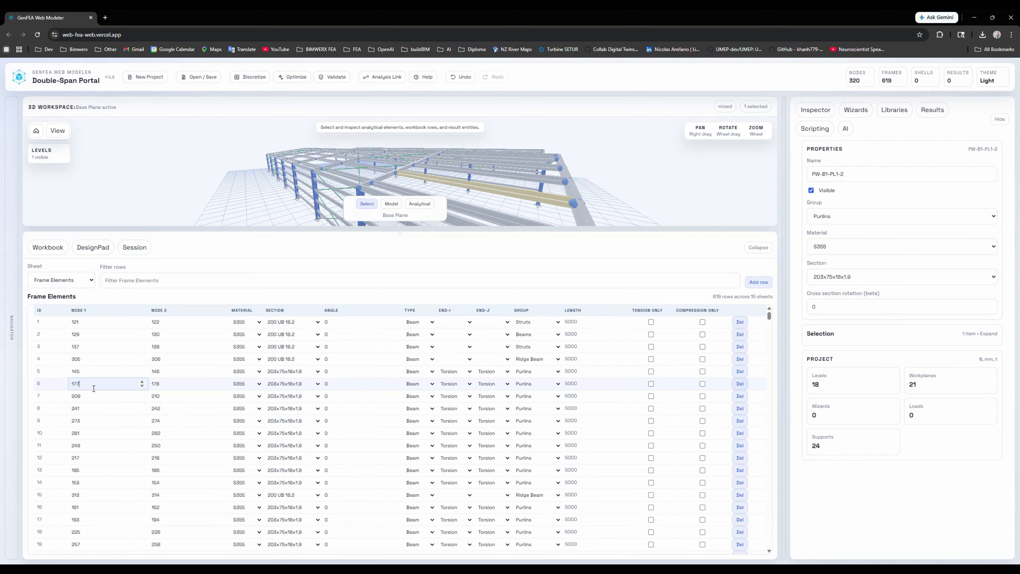
- Enlarge the 3D view, inspect the properties of the uppermost segment of the front corner column, and clear the selection
{"action": "left_click_drag", "start_coordinate": [693, 232], "coordinate": [657, 381]}
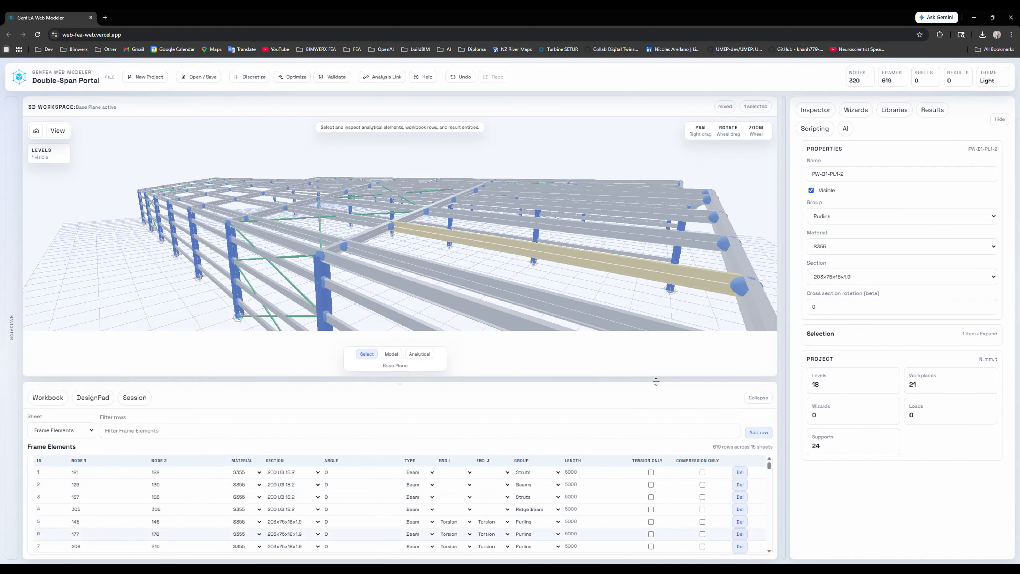
{"action": "middle_click_drag", "start_coordinate": [418, 223], "coordinate": [360, 301]}
{"action": "left_click", "coordinate": [360, 301]}
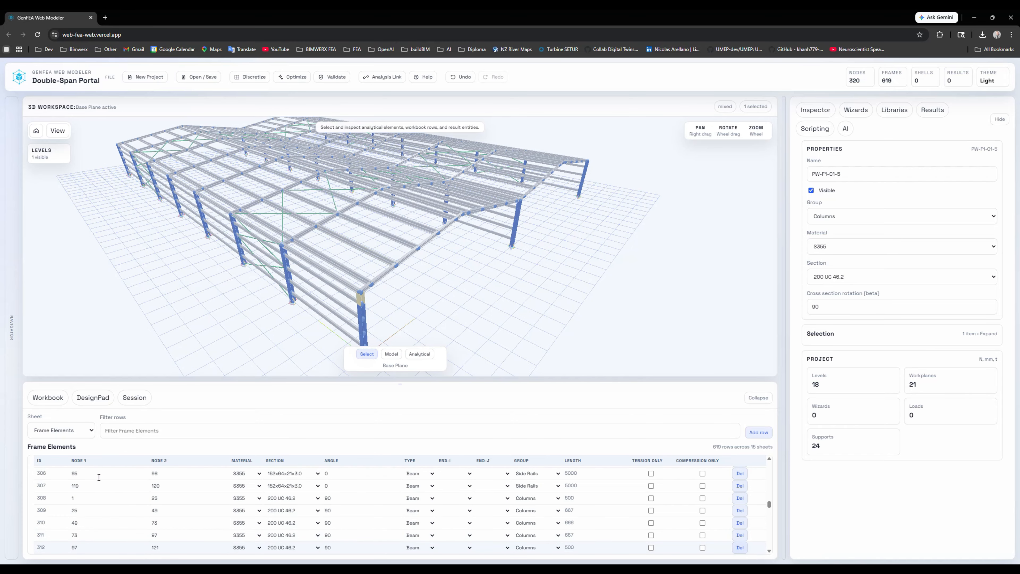
{"action": "left_click", "coordinate": [273, 333]}
- Restore the project navigator and show the Loads sheet in the workbook
{"action": "left_click", "coordinate": [761, 401]}
{"action": "left_click", "coordinate": [11, 328]}
{"action": "left_click", "coordinate": [175, 436]}
{"action": "middle_click_drag", "start_coordinate": [405, 314], "coordinate": [383, 318]}
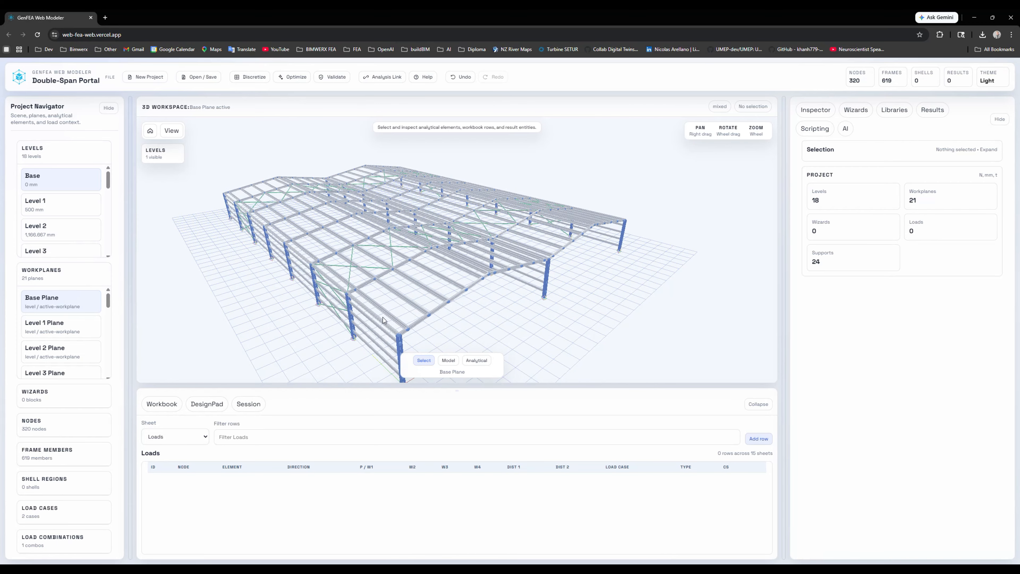
- Select all purlins matching a picked roof purlin and open the analytical load tool for them
{"action": "right_click", "coordinate": [383, 310]}
{"action": "left_click", "coordinate": [397, 339]}
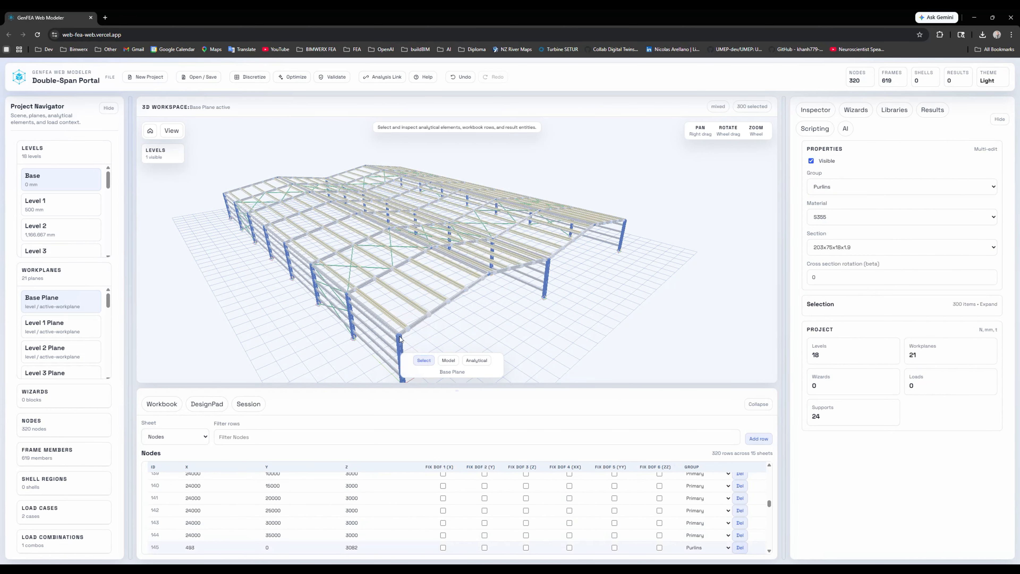
{"action": "left_click", "coordinate": [465, 361]}
{"action": "left_click", "coordinate": [486, 322]}
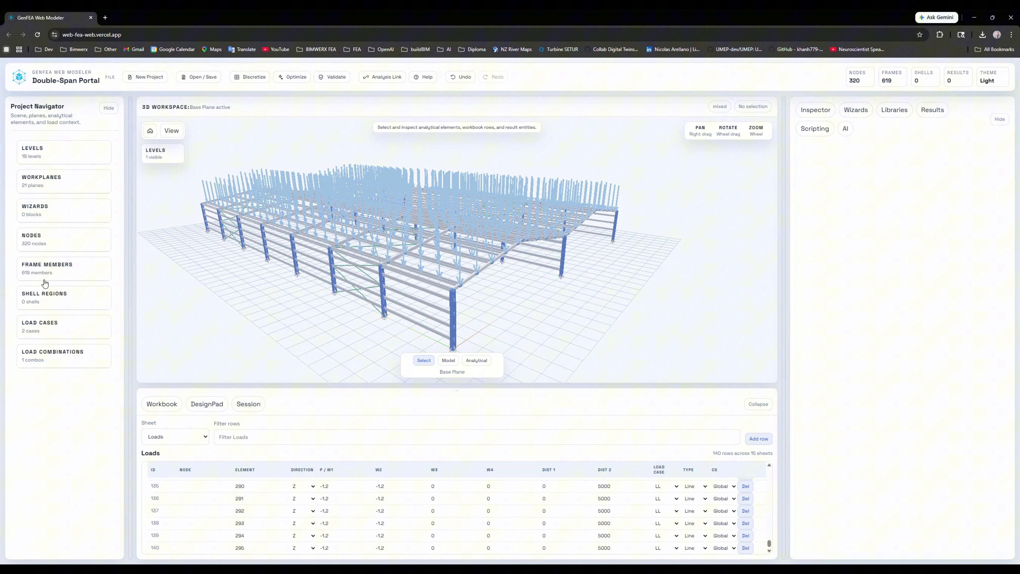
- Expand the load cases and combinations and view the DL and LL cases and the ULS 1 combination
{"action": "left_click", "coordinate": [52, 325]}
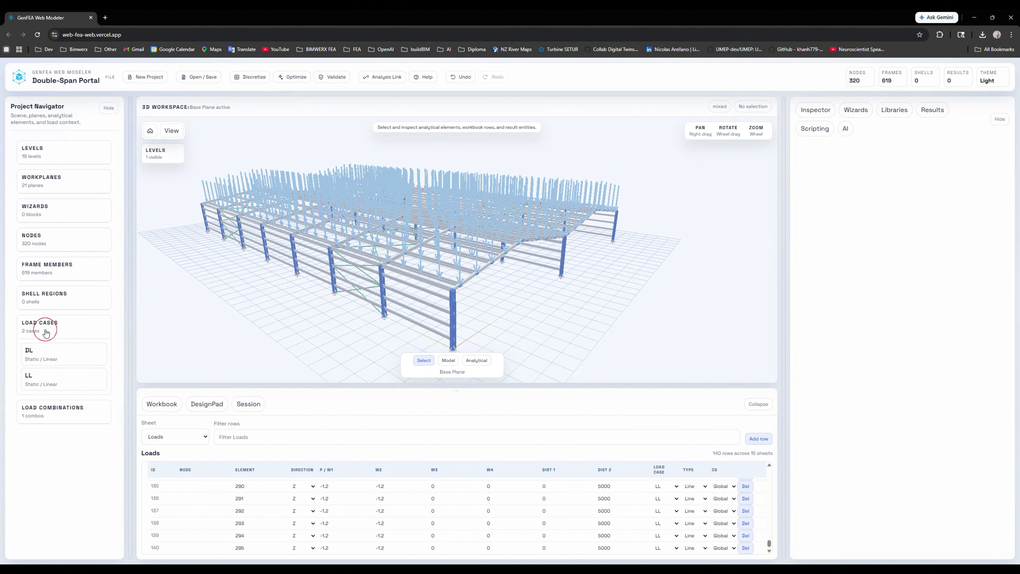
{"action": "left_click", "coordinate": [45, 354]}
{"action": "left_click", "coordinate": [52, 410]}
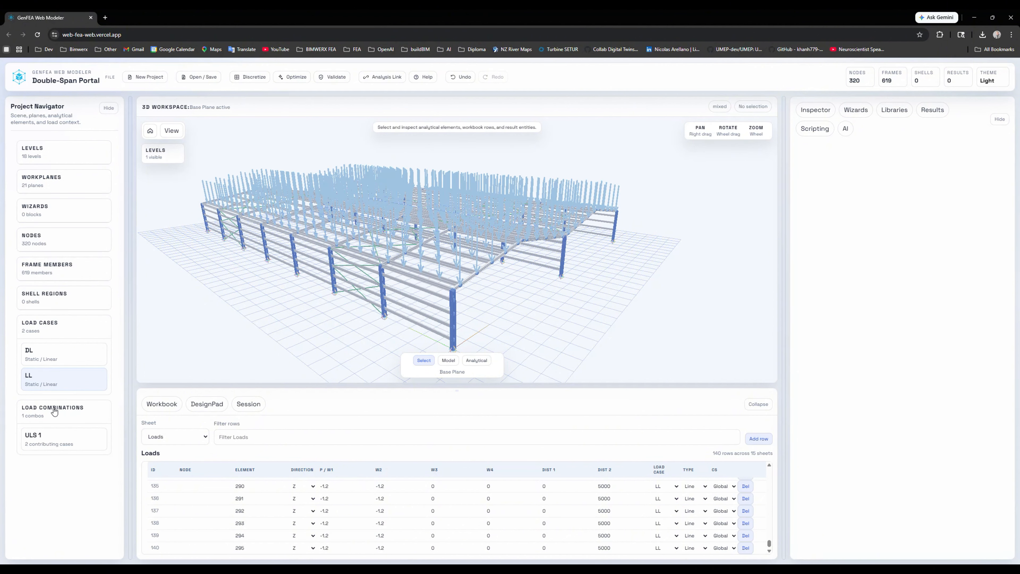
{"action": "left_click", "coordinate": [42, 438]}
{"action": "left_click", "coordinate": [52, 354]}
{"action": "mouse_move", "coordinate": [568, 294]}
{"action": "middle_mouse_down"}
{"action": "mouse_move", "coordinate": [530, 292]}
{"action": "mouse_move", "coordinate": [553, 299]}
{"action": "middle_mouse_up"}
- Generate an analysis link, copy its session URL, and connect that session in the GenFEAx Analysis Link desktop app
{"action": "left_click", "coordinate": [381, 77]}
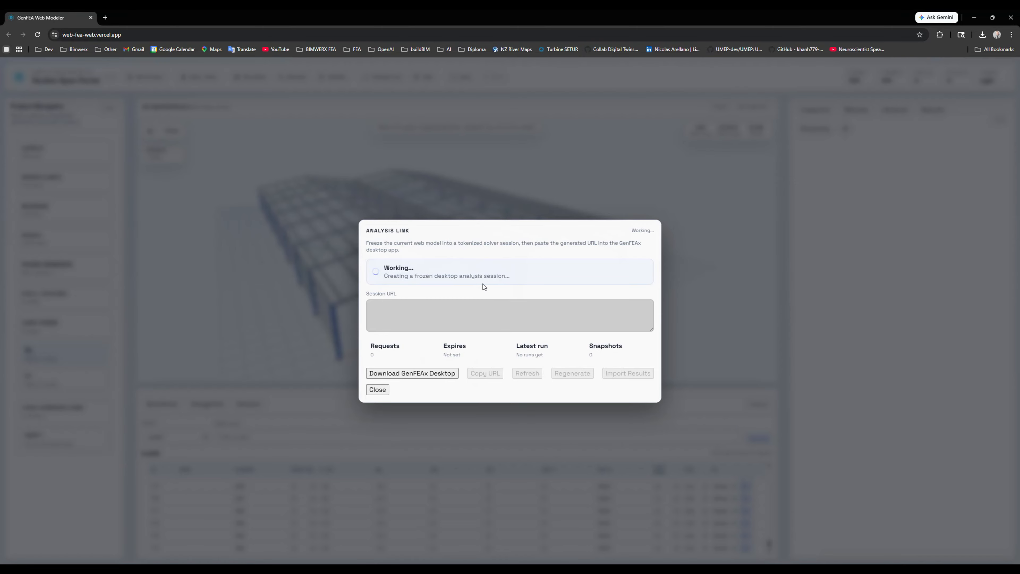
{"action": "left_click", "coordinate": [490, 357]}
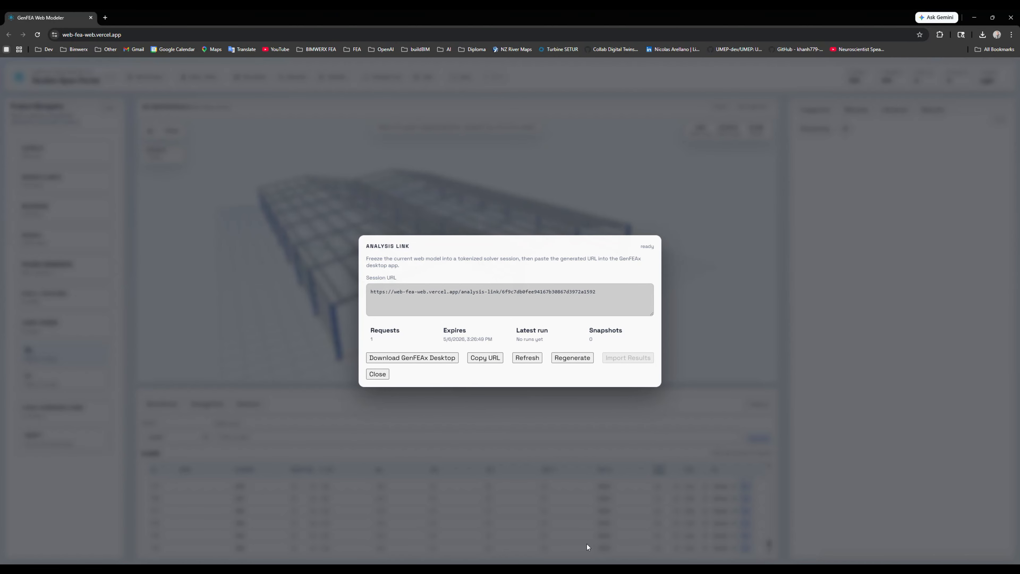
{"action": "left_click", "coordinate": [589, 568]}
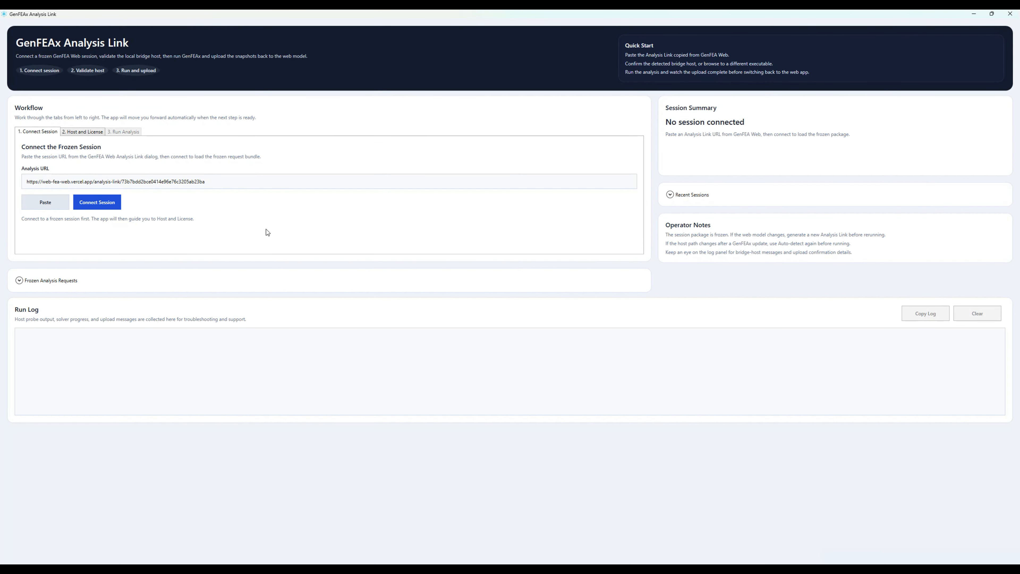
{"action": "left_click", "coordinate": [60, 201]}
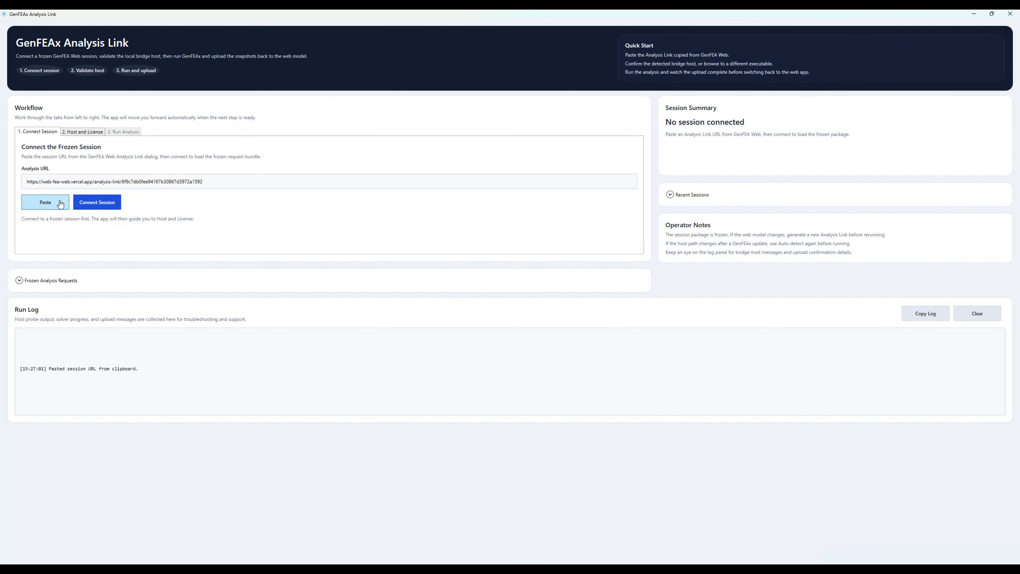
{"action": "left_click", "coordinate": [97, 202]}
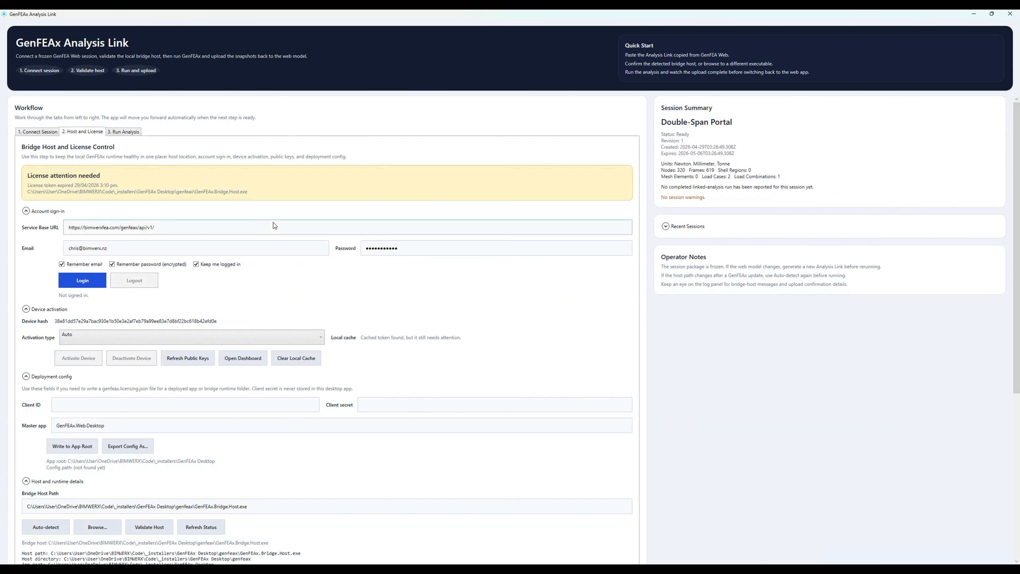
- Sign in to the licence account with the remembered credentials and activate the device
{"action": "left_click", "coordinate": [86, 285]}
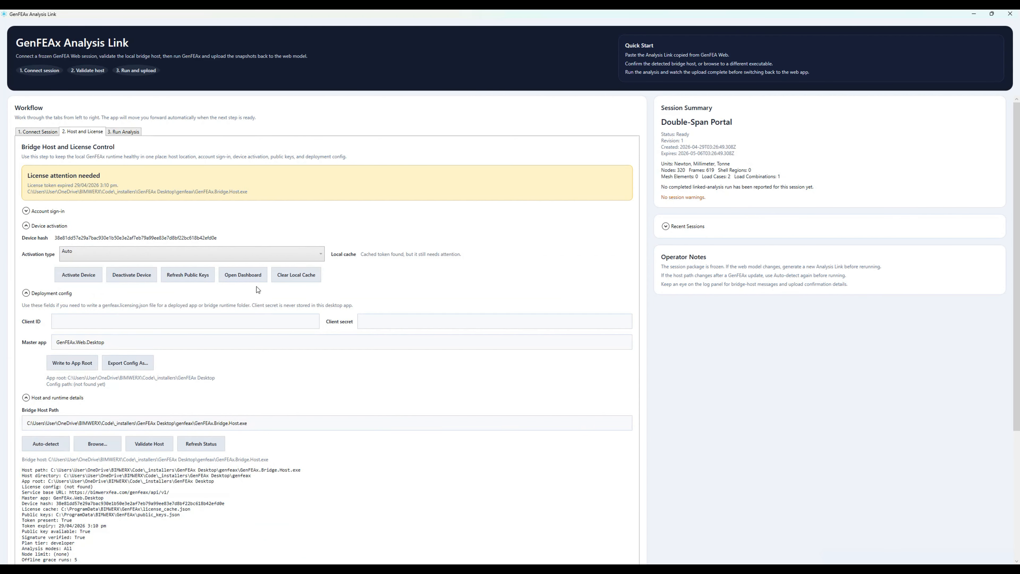
{"action": "left_click", "coordinate": [78, 275]}
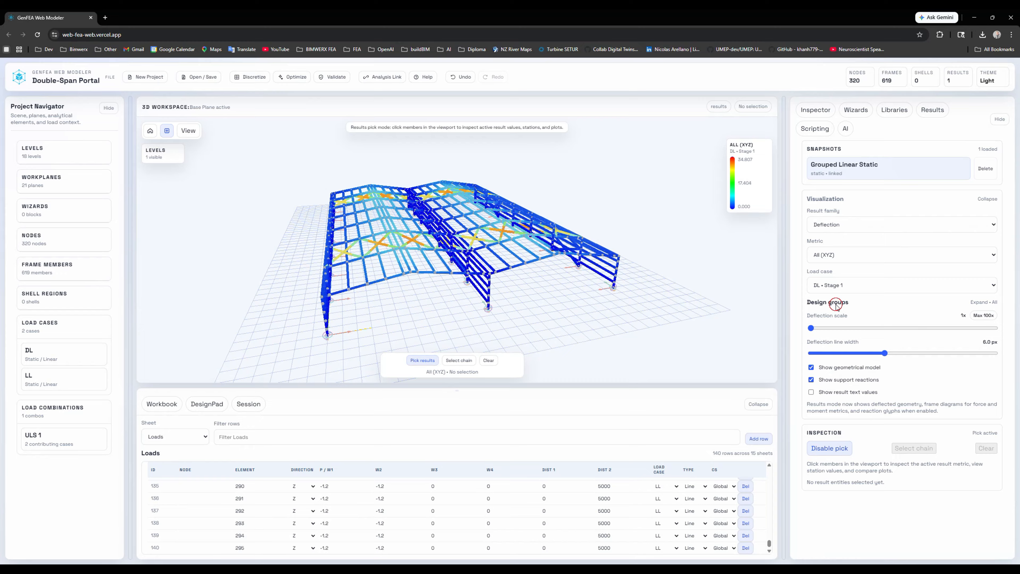
- Display the deflection results for ULS 1 Stage 1 and exclude the Bracing design group
{"action": "left_click", "coordinate": [832, 284]}
{"action": "left_click", "coordinate": [827, 337]}
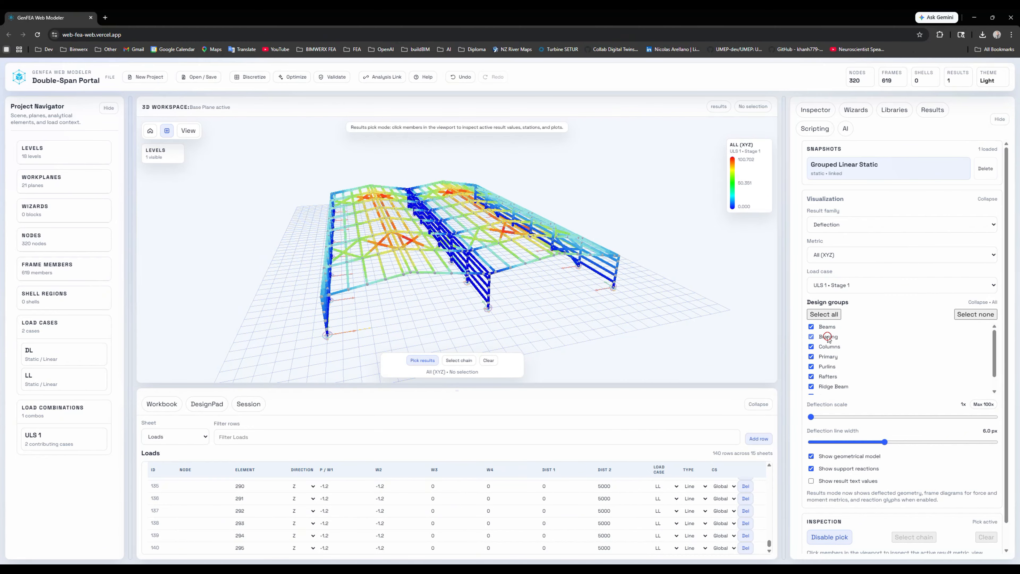
{"action": "middle_click_drag", "start_coordinate": [424, 281], "coordinate": [427, 280]}
{"action": "left_click", "coordinate": [837, 303]}
- Pick a rafter member, extend the selection to its connected chain, view the deflection plot, and clear the selection
{"action": "left_click", "coordinate": [526, 270]}
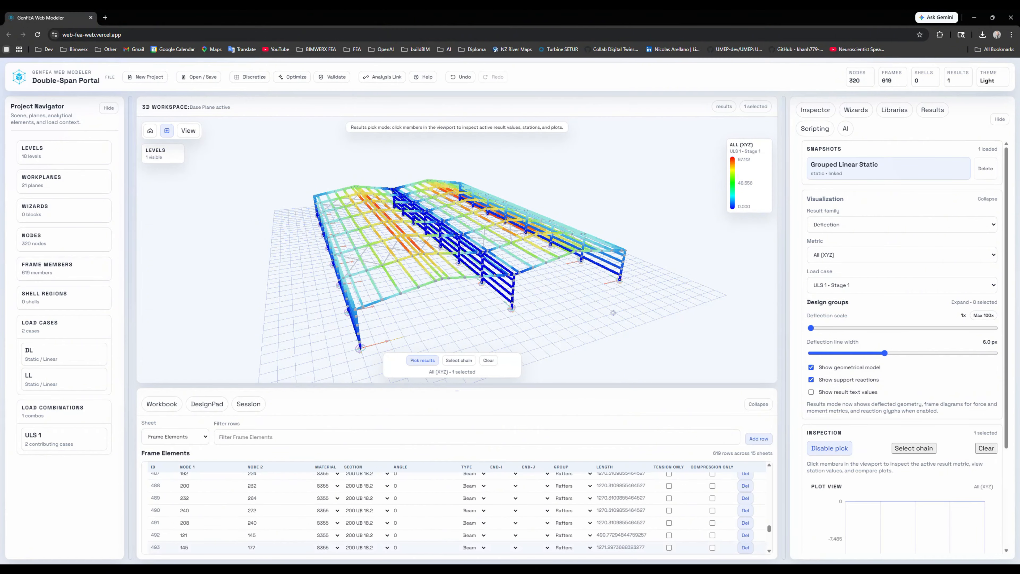
{"action": "scroll", "coordinate": [904, 391], "scroll_direction": "down", "scroll_amount": 3}
{"action": "left_click", "coordinate": [911, 317]}
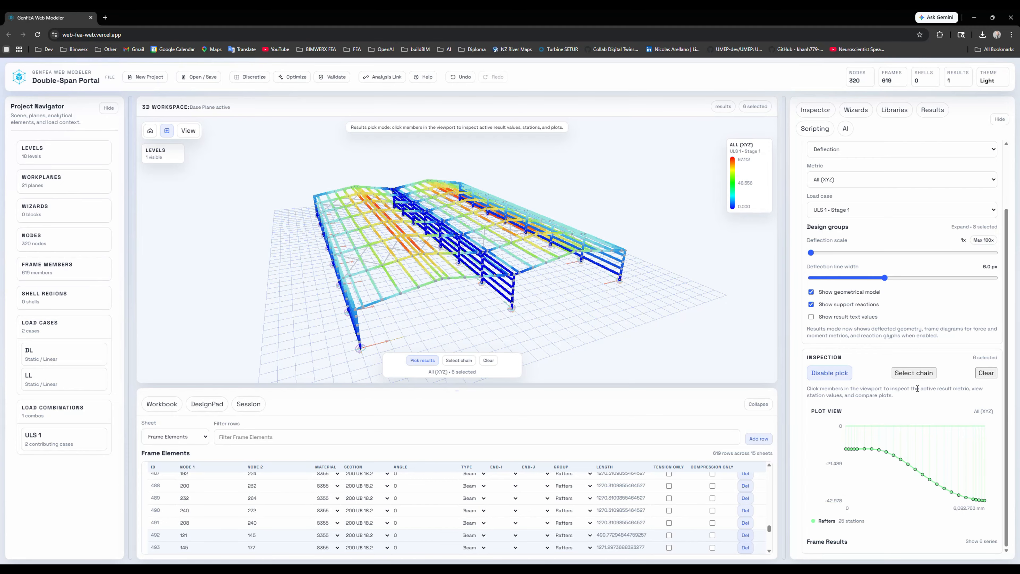
{"action": "left_click", "coordinate": [985, 372]}
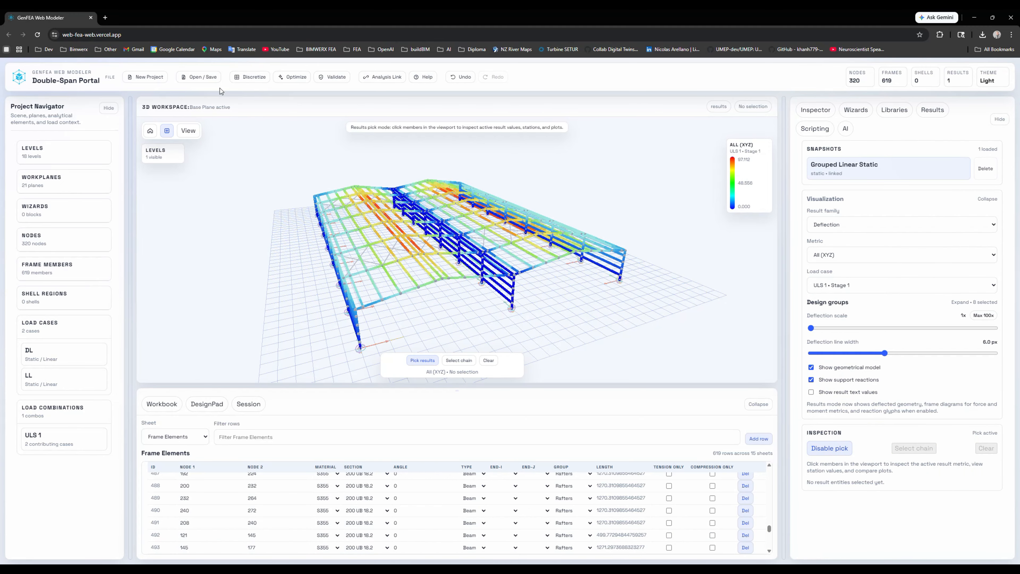
- Save the project as Double-Span-Portal in the Web Modeller Tests folder
{"action": "left_click", "coordinate": [207, 77]}
{"action": "left_click", "coordinate": [211, 98]}
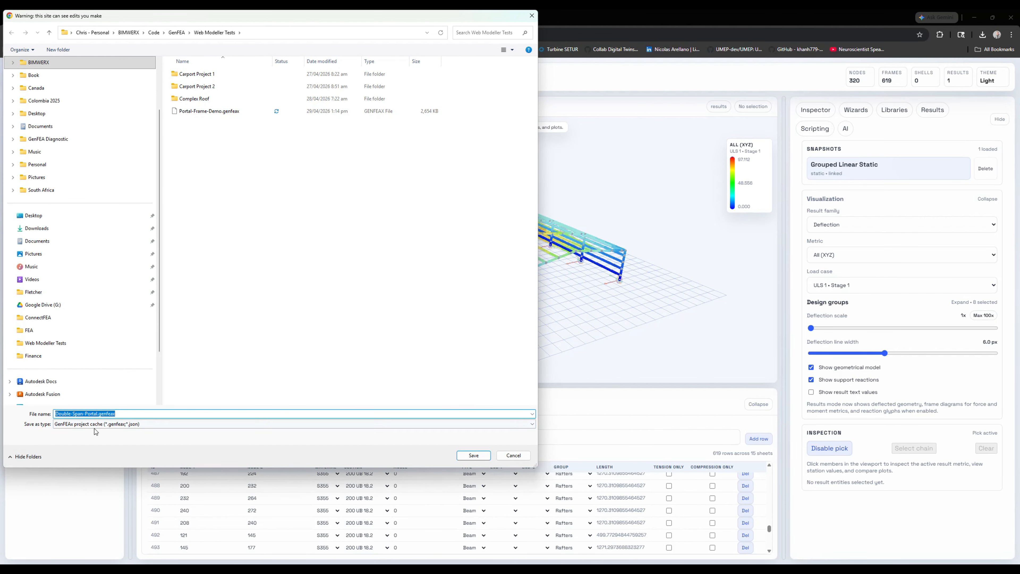
{"action": "left_click", "coordinate": [471, 456]}
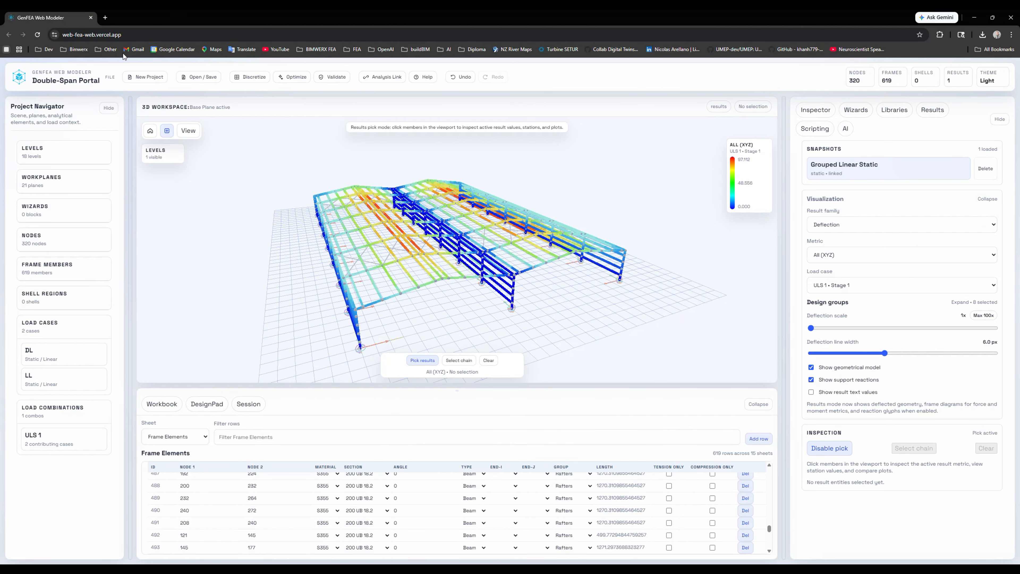
- Close the modeler's browser tab and open the BIMWERX FEA website in a new one
{"action": "left_click", "coordinate": [105, 17]}
{"action": "left_click", "coordinate": [91, 18]}
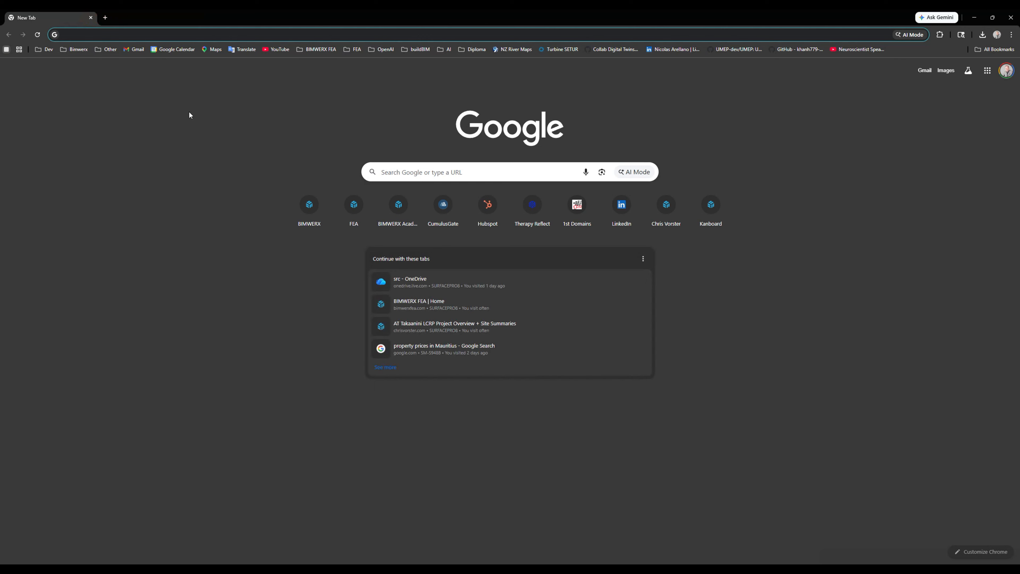
{"action": "left_click", "coordinate": [354, 205]}
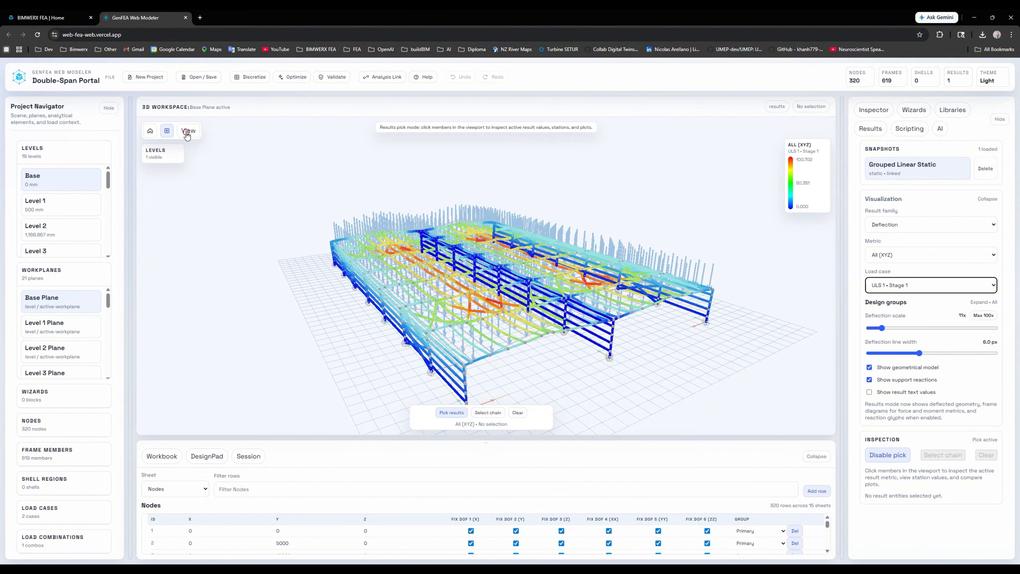
- Hide the loads in the 3D results view and collapse the results palette
{"action": "left_click", "coordinate": [187, 132]}
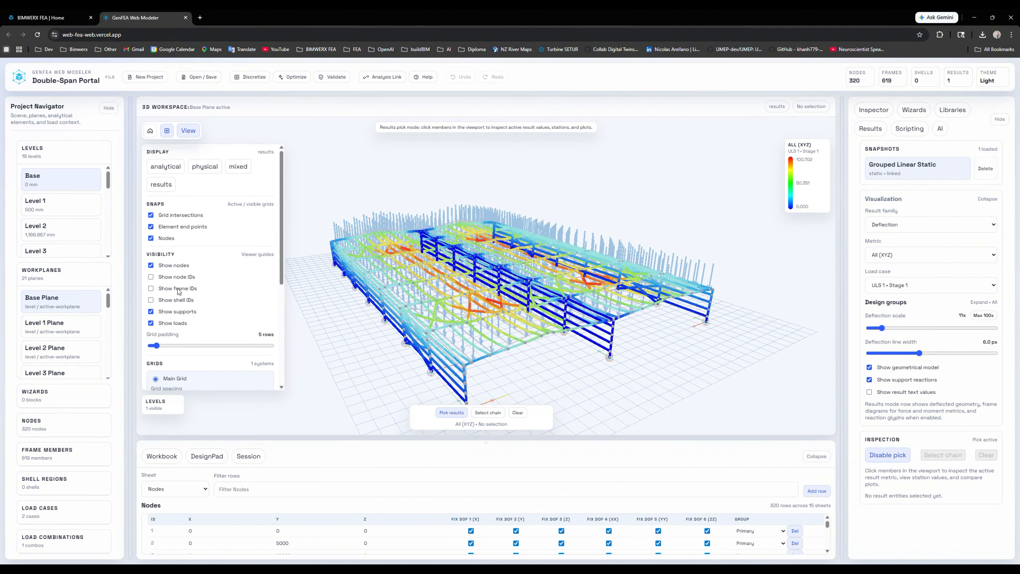
{"action": "left_click", "coordinate": [188, 131]}
{"action": "left_click_drag", "start_coordinate": [408, 227], "coordinate": [441, 250]}
{"action": "left_click", "coordinate": [1000, 119]}
- Open DesignPad in the main workspace and generate the Double-Span Portal design report with Report Automation
{"action": "left_click", "coordinate": [213, 455]}
{"action": "left_click", "coordinate": [164, 518]}
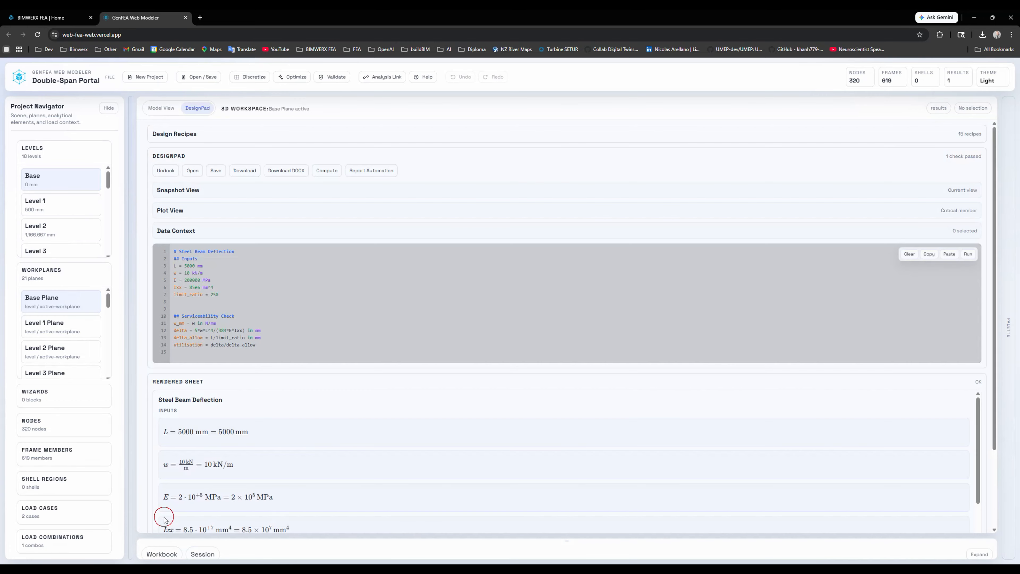
{"action": "left_click", "coordinate": [370, 172]}
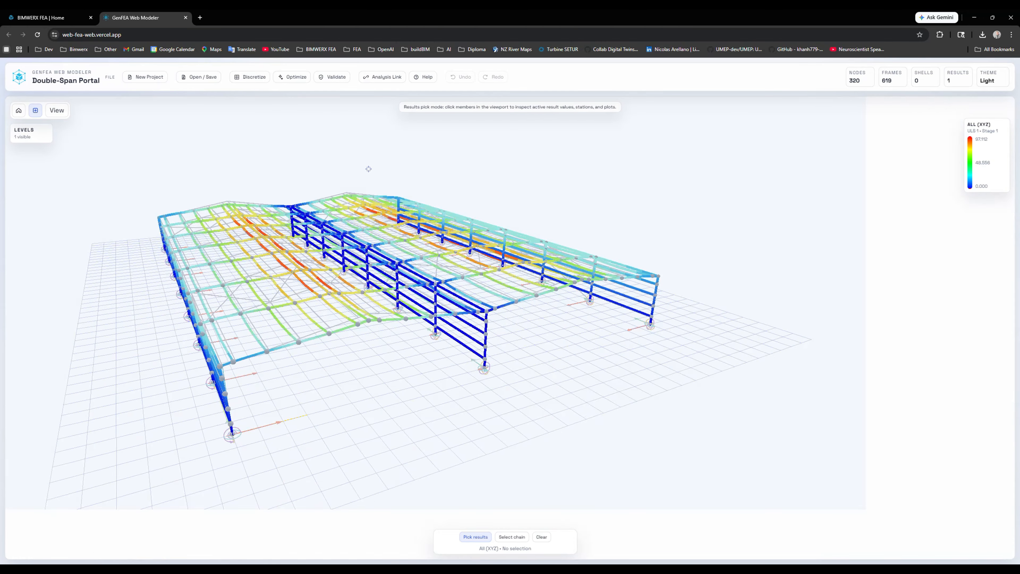
- Review the vertical and Y deflection tables and plots in the rendered design report
{"action": "scroll", "coordinate": [393, 371], "scroll_direction": "down", "scroll_amount": 15}
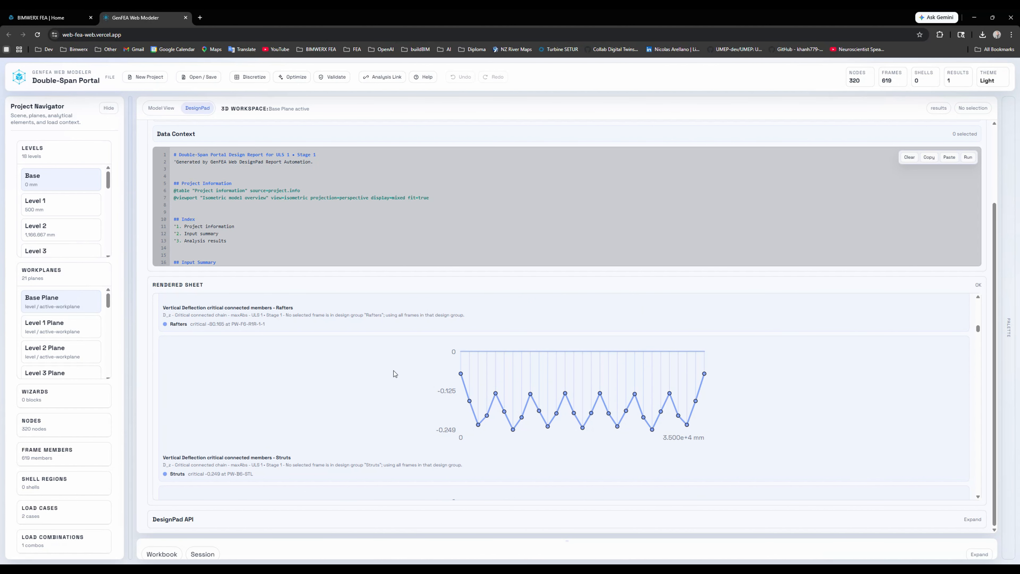
{"action": "scroll", "coordinate": [393, 371], "scroll_direction": "down", "scroll_amount": 10}
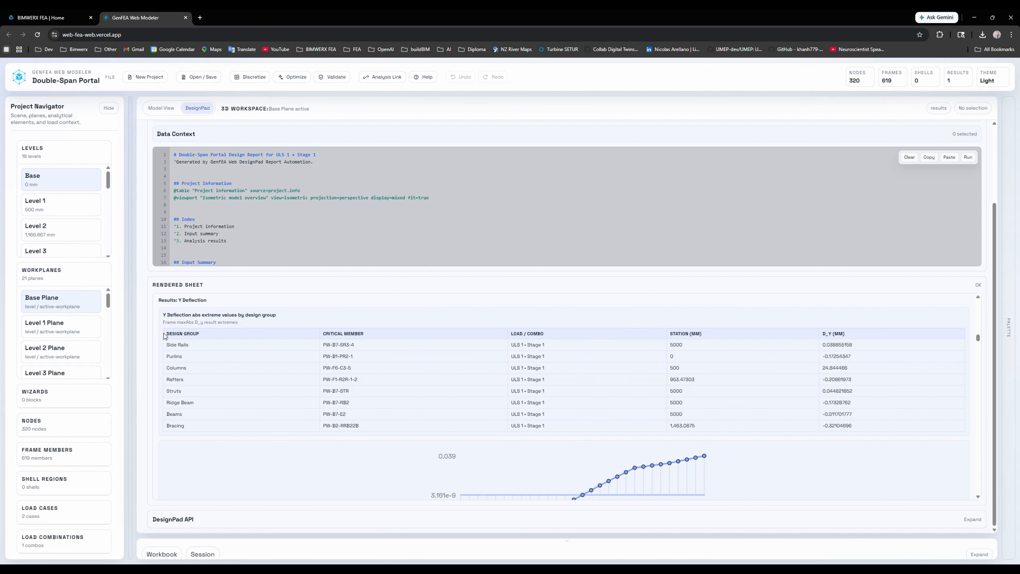
{"action": "scroll", "coordinate": [392, 382], "scroll_direction": "down", "scroll_amount": 5}
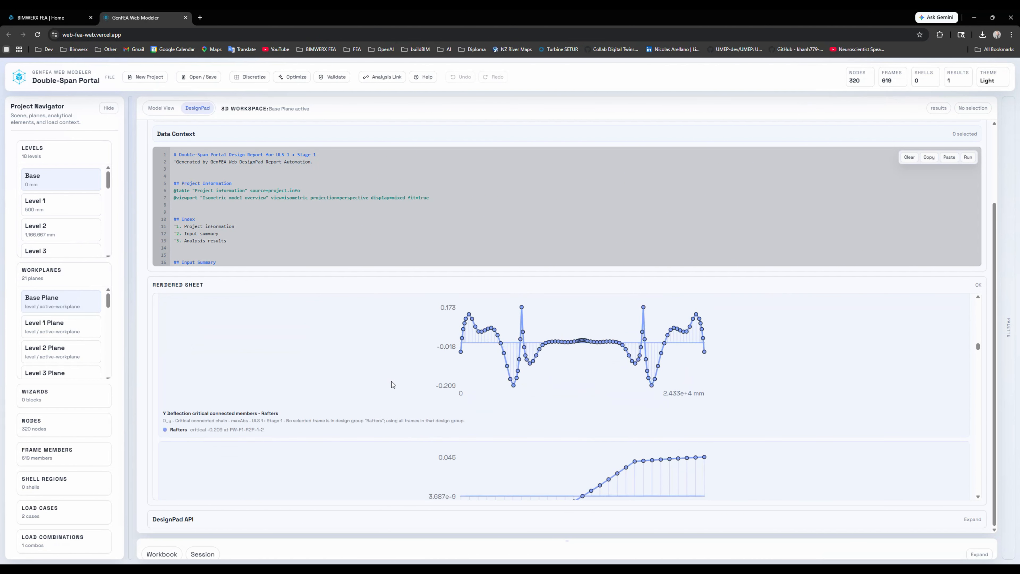